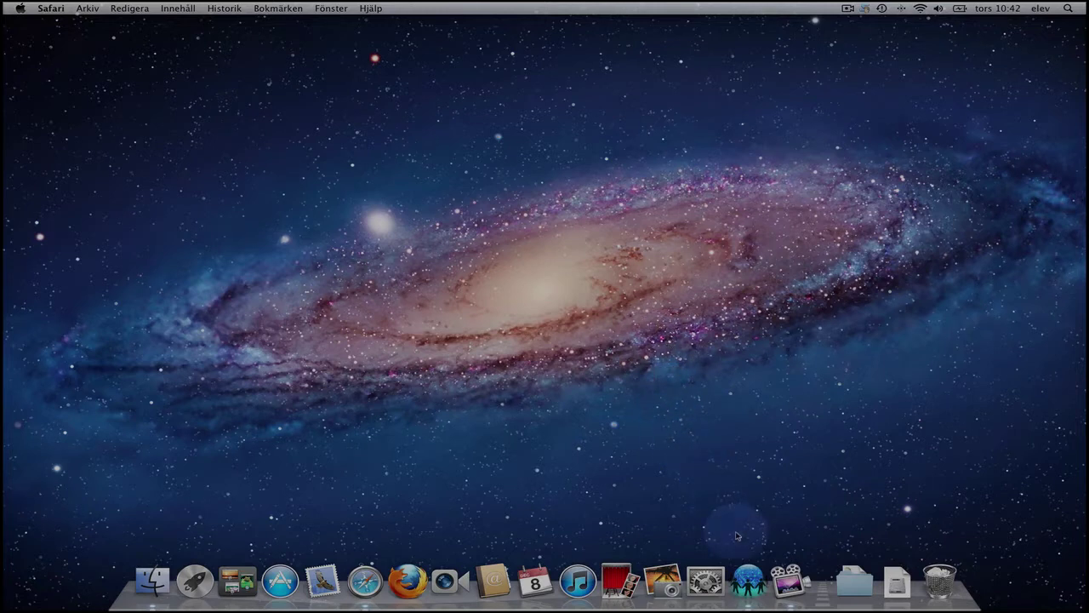
- Quit the running FirstClass client
left_click(749, 582)
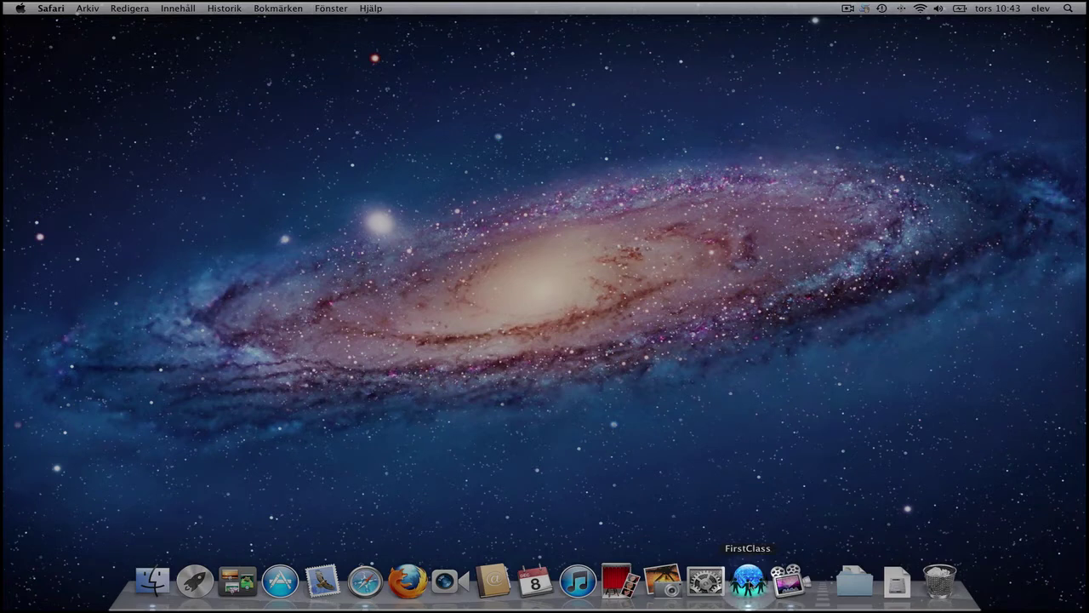
right_click(749, 582)
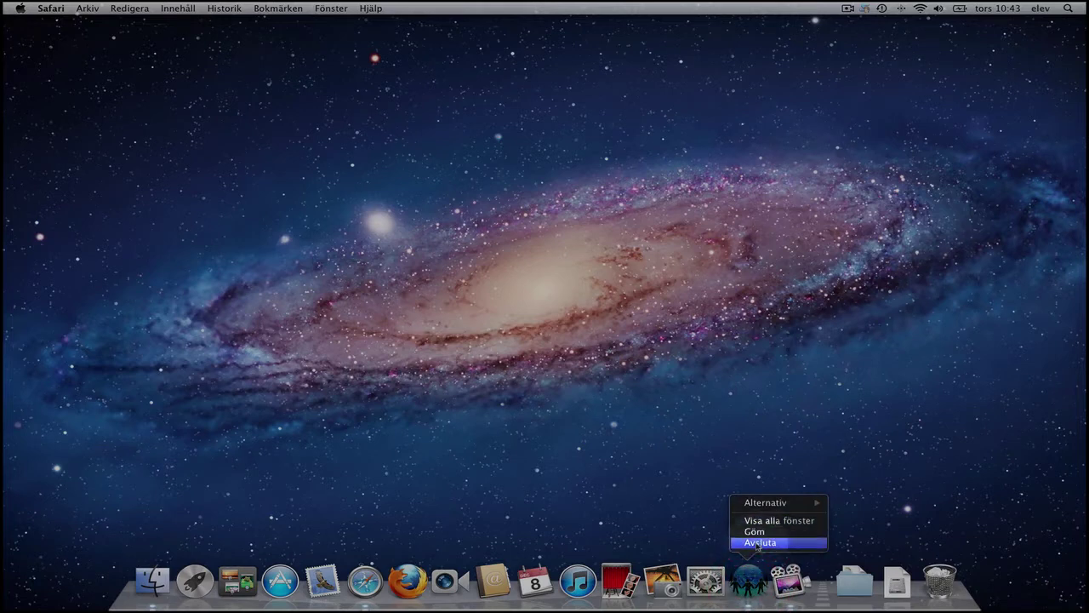
left_click(758, 543)
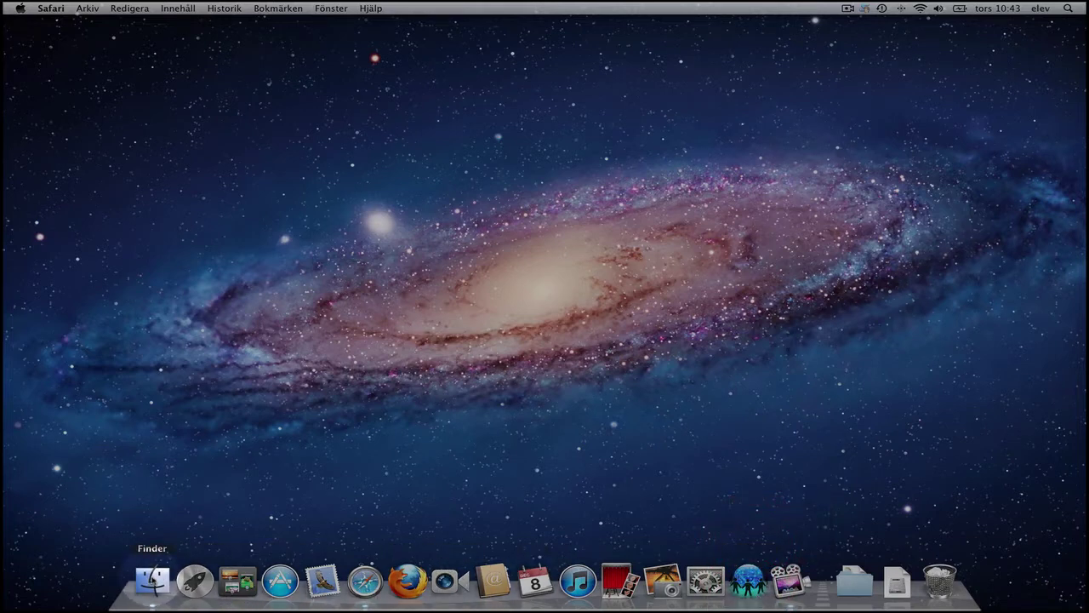
- Launch AppCleaner from the Program folder in Finder
left_click(153, 579)
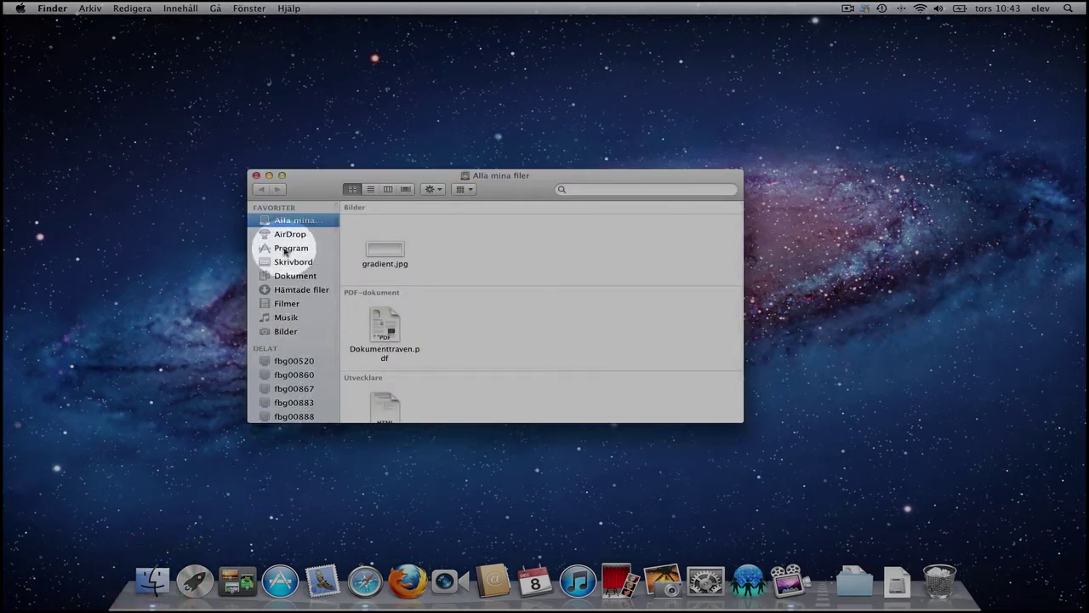
left_click(290, 248)
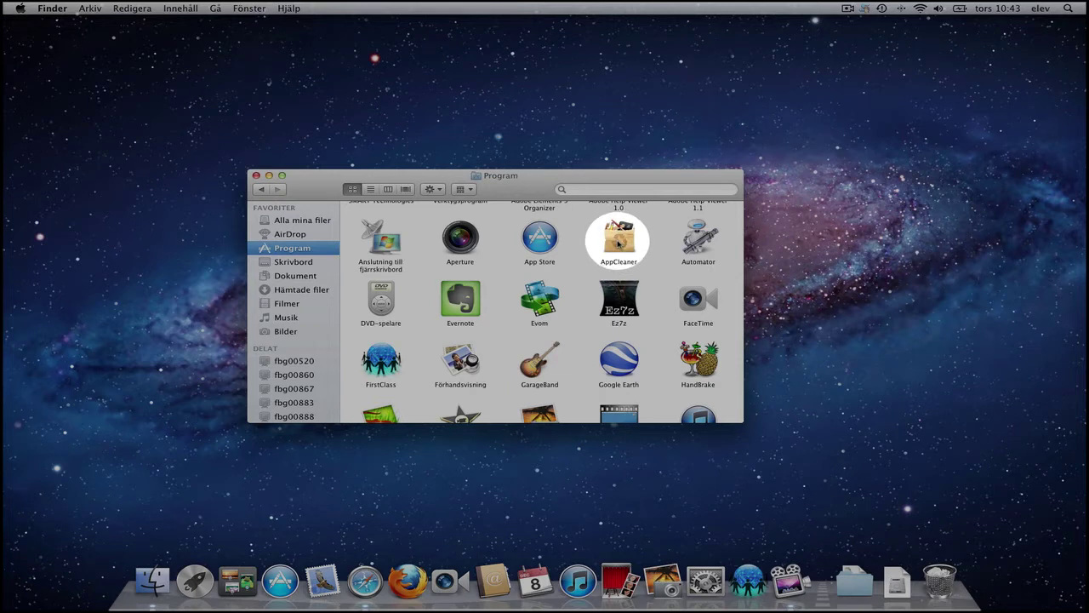
double_click(618, 243)
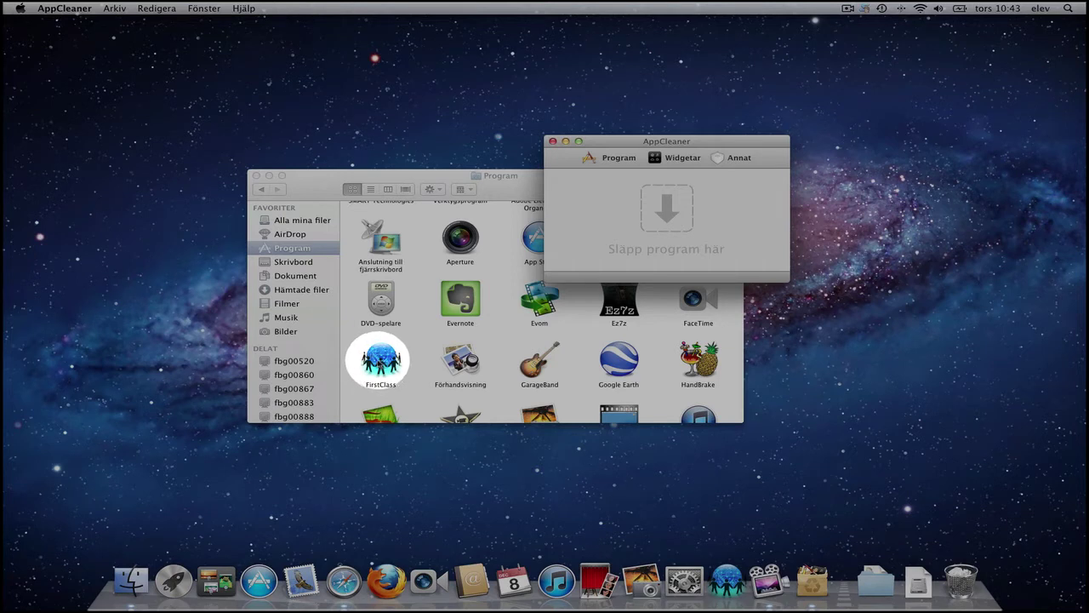
- Uninstall FirstClass and all its related files with AppCleaner, and close the AppCleaner and Finder windows
scroll(380, 360, "right", 1)
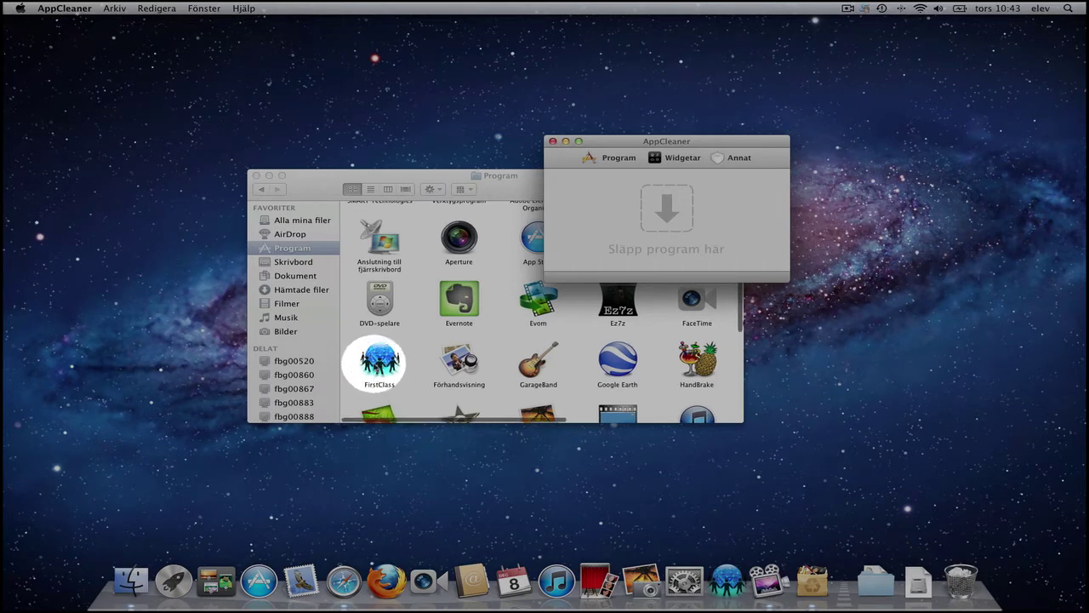
left_click_drag(379, 359, 670, 205)
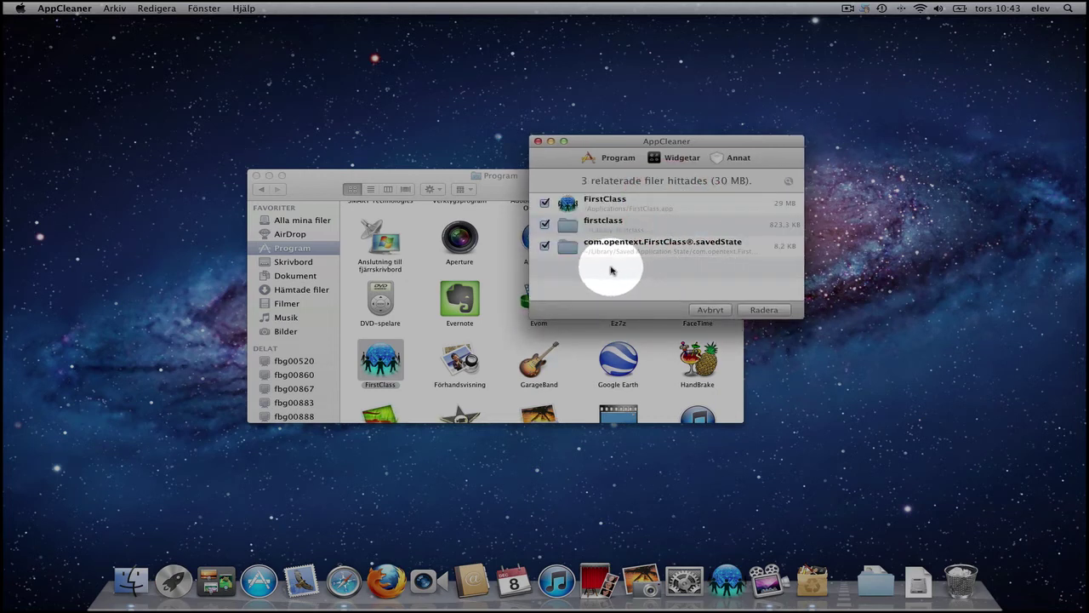
left_click(765, 310)
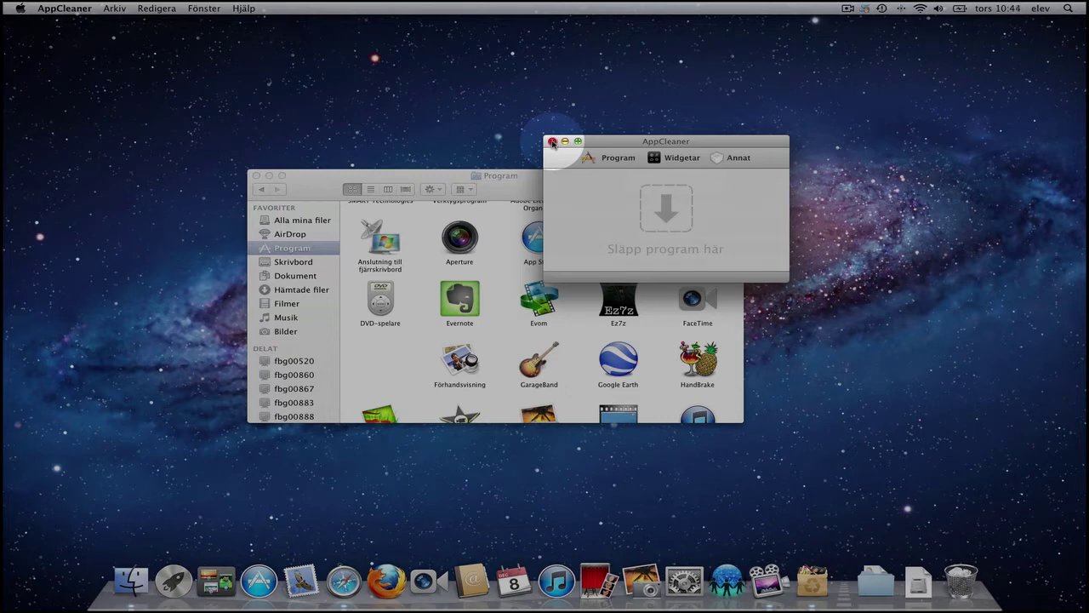
left_click(552, 142)
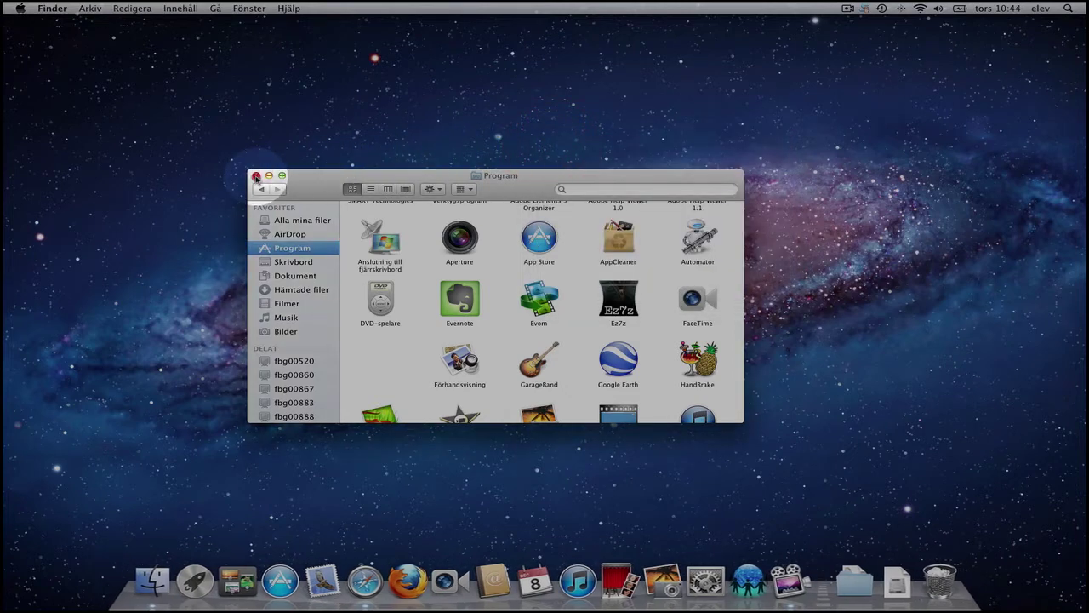
left_click(256, 177)
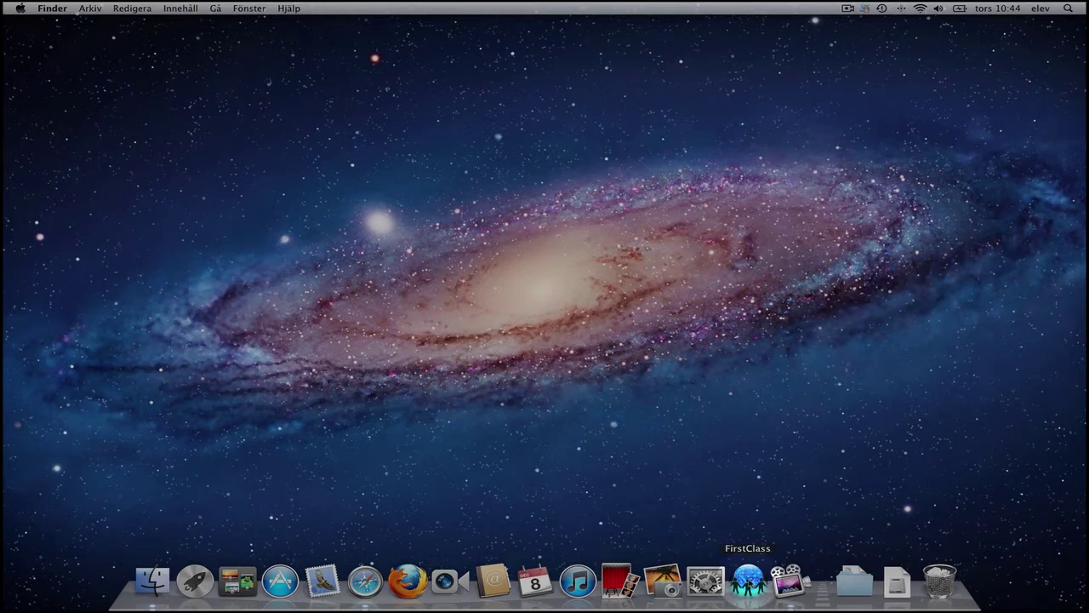
- Remove the leftover FirstClass shortcut from the Dock
right_click(748, 581)
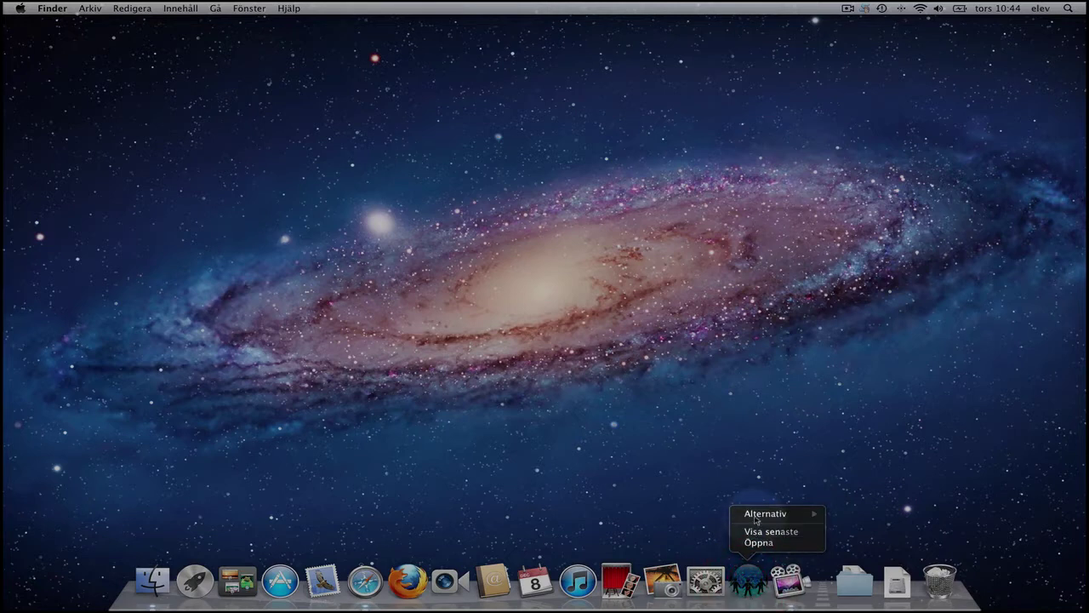
mouse_move(756, 516)
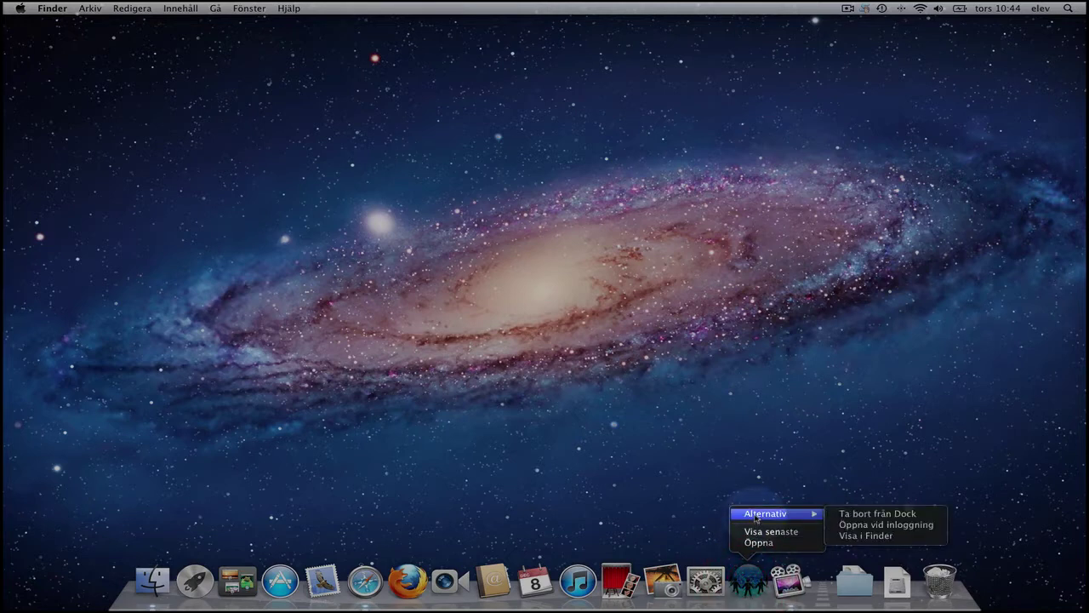
left_click(853, 514)
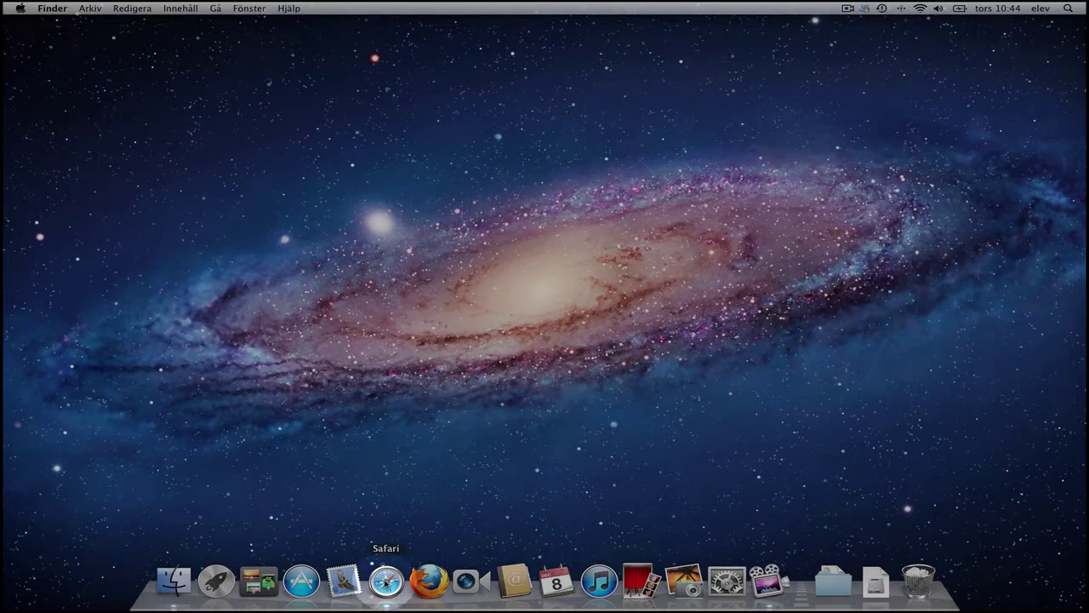
- Open the page mail.edu.falkenberg.se in Safari
left_click(386, 581)
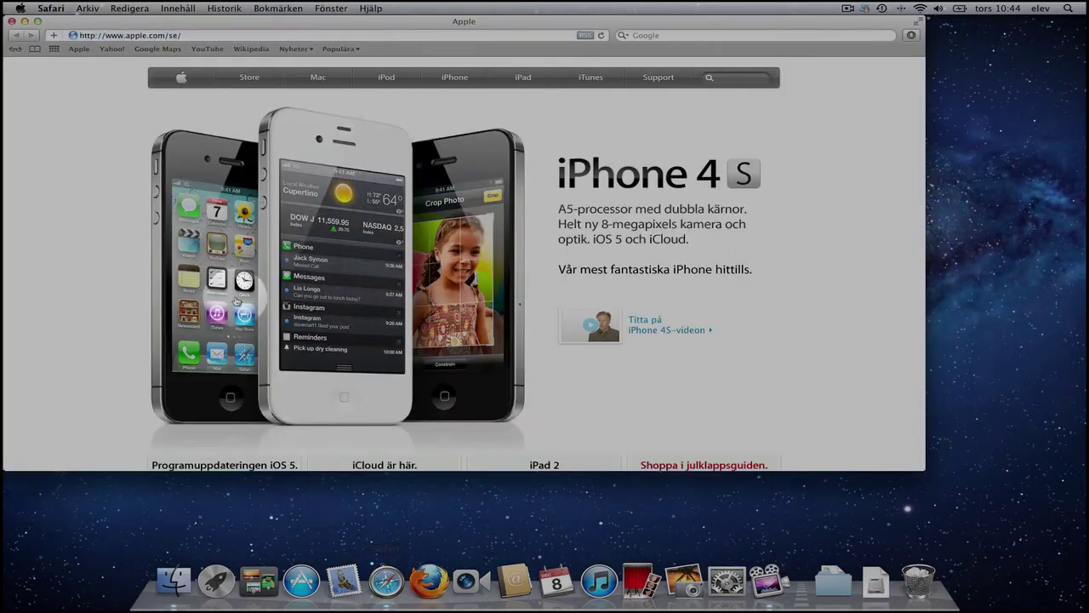
left_click(81, 36)
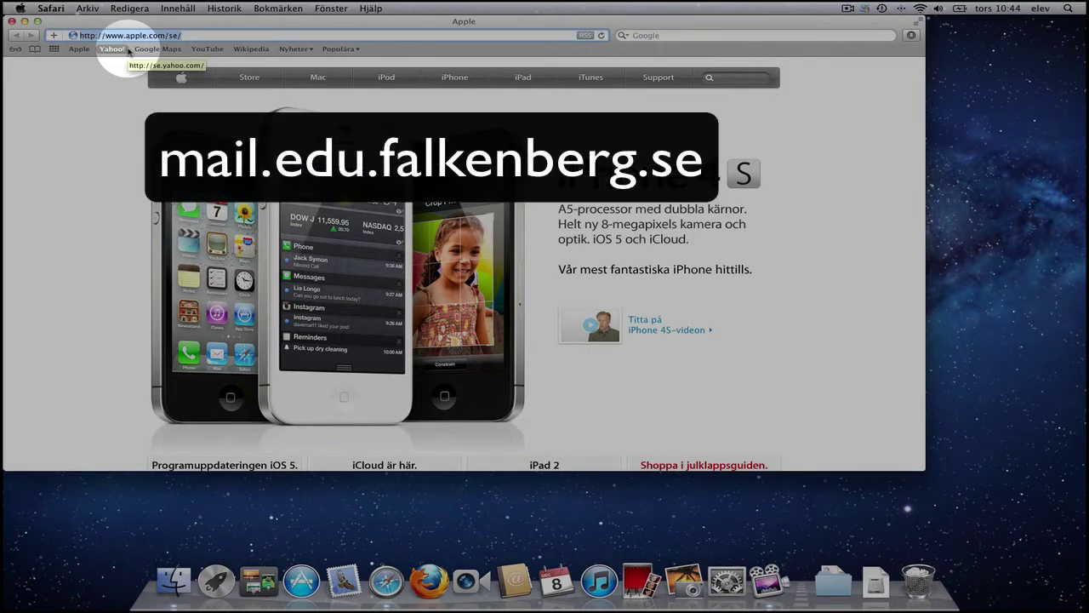
type("mail.edu.falkenberg.se")
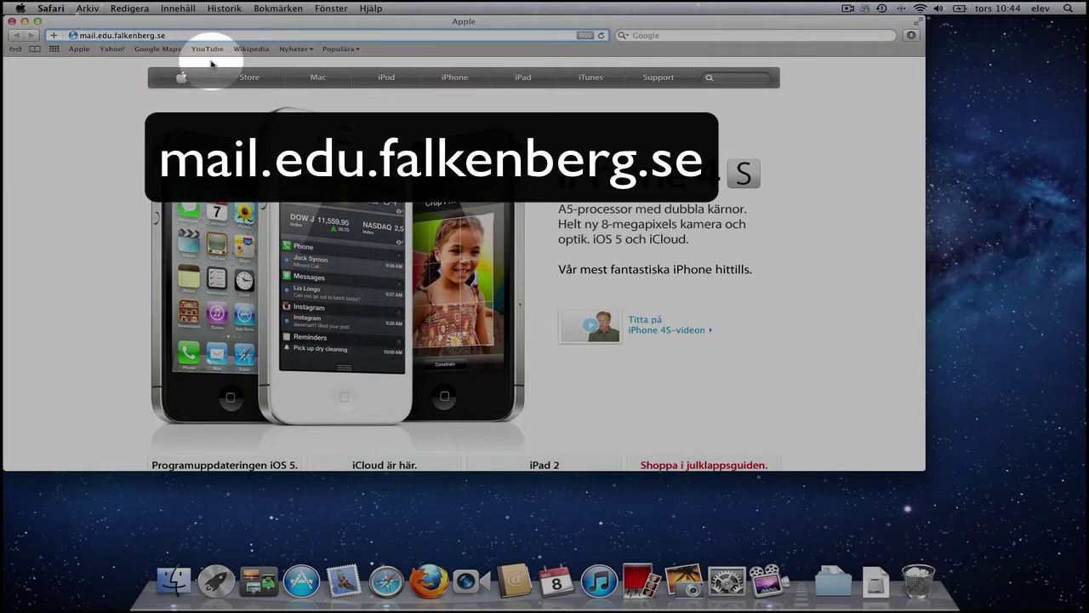
key("Return")
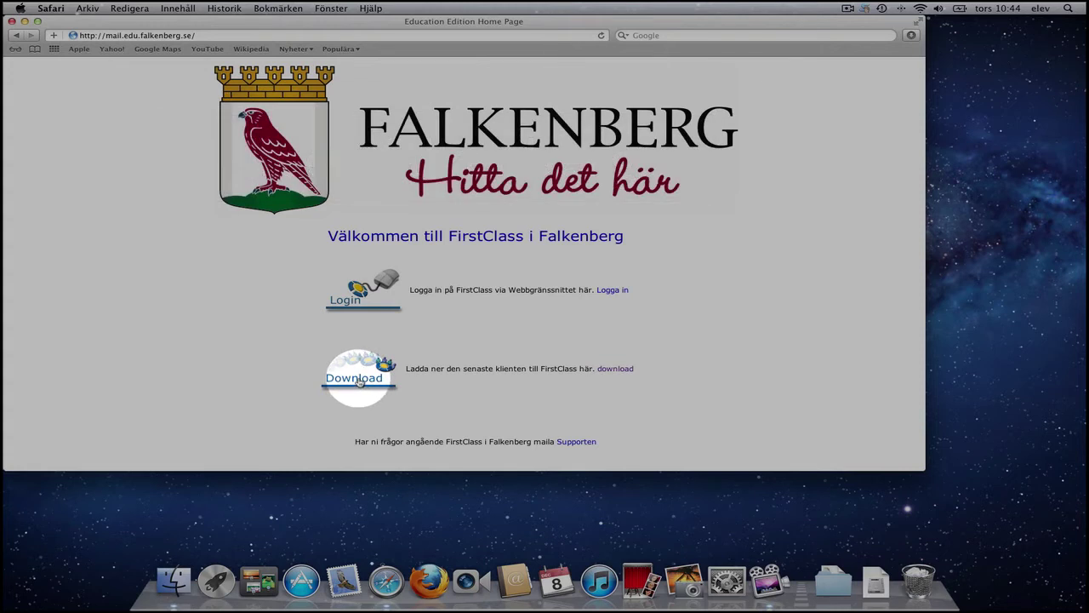
- Download the Mac version 11.017SE of the FirstClass client from the download page and close the browser windows
left_click(359, 382)
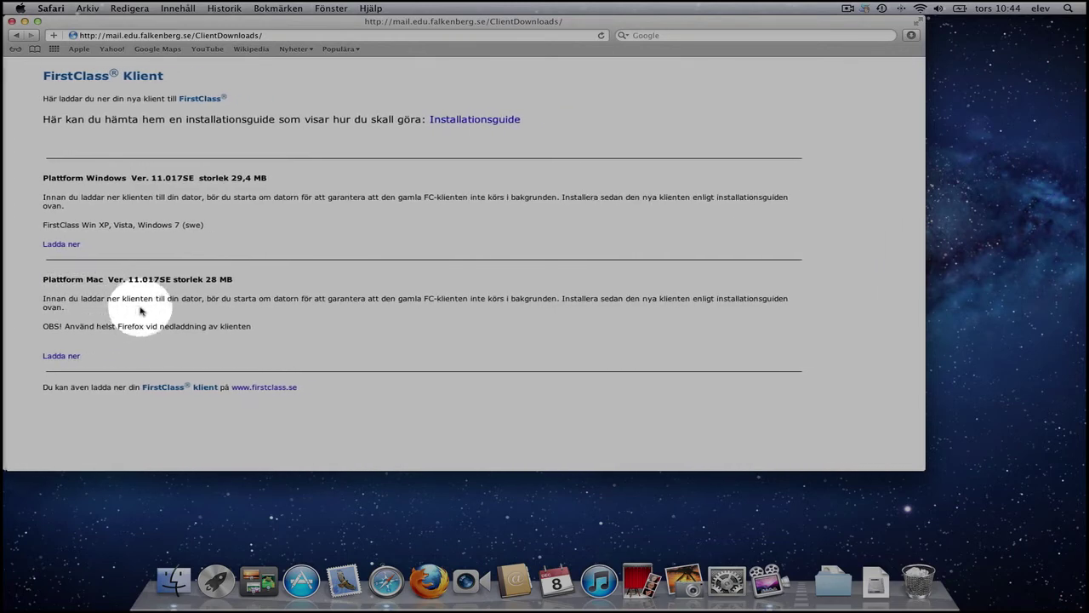
left_click(58, 356)
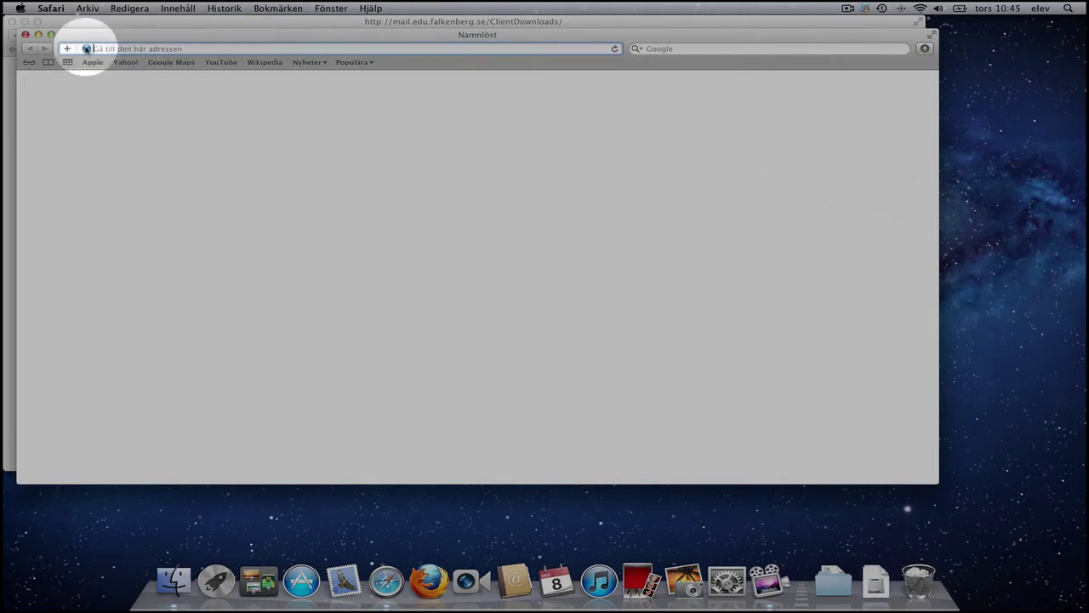
left_click(26, 36)
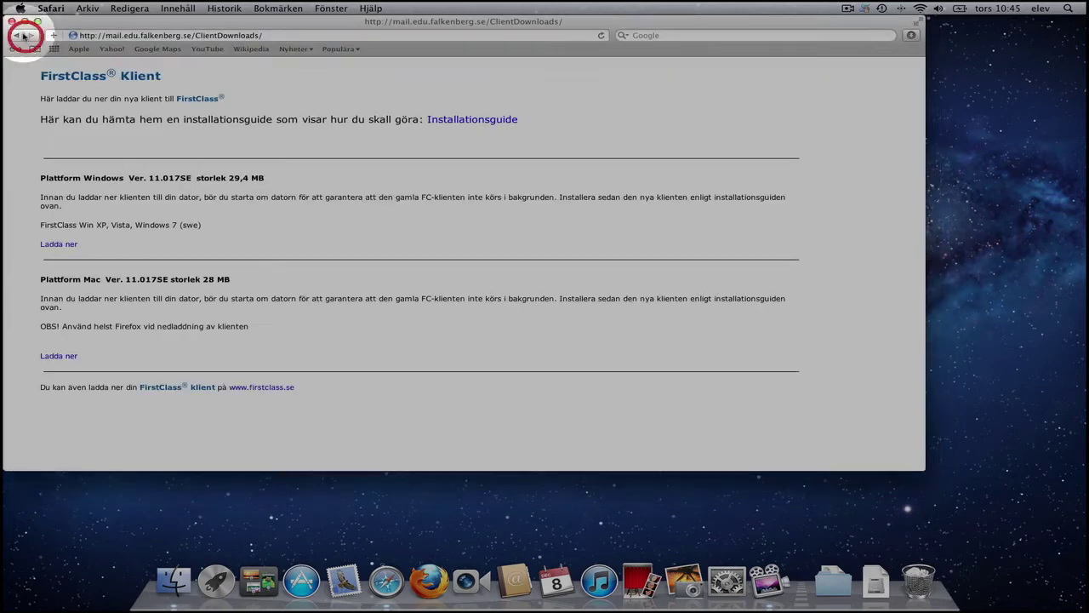
left_click(12, 22)
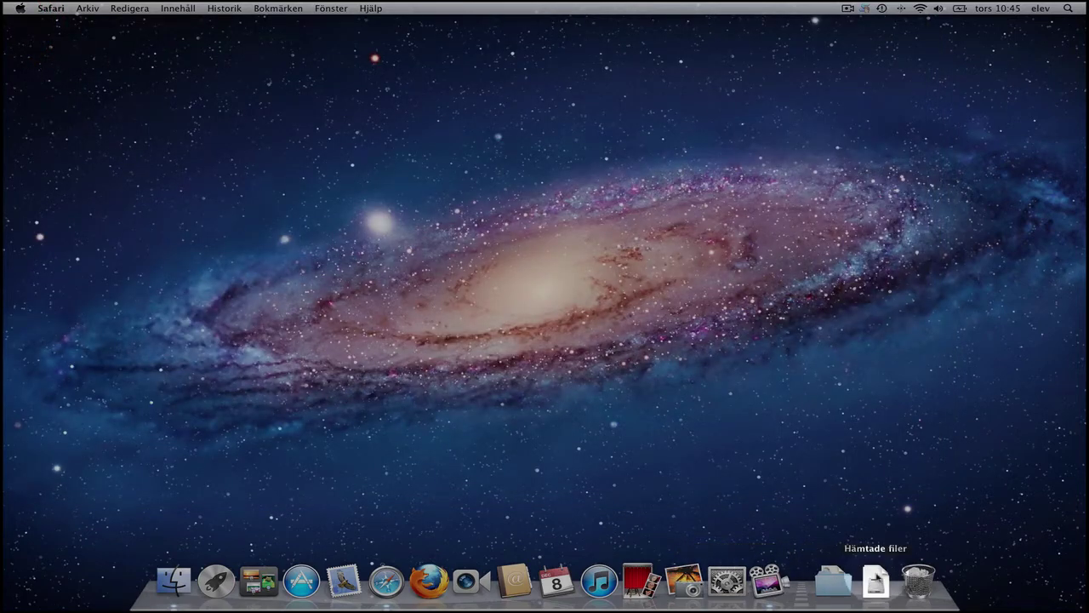
- Launch the FirstClass 11017SV installer from the downloaded FC11017SE.dmg, allow it to open, and close the disk image window
left_click(877, 582)
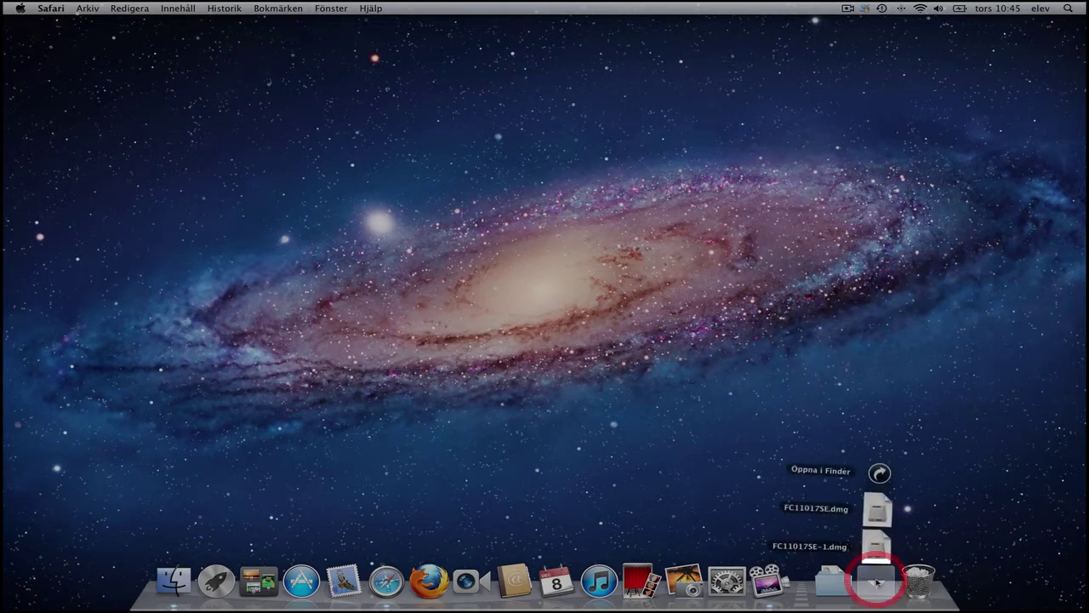
left_click(879, 511)
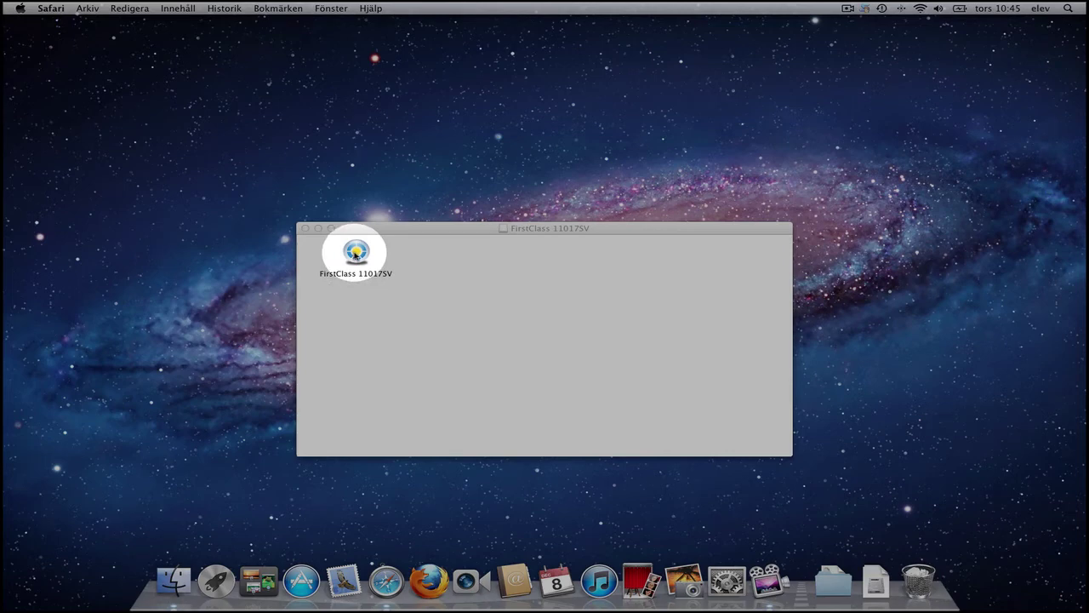
double_click(356, 252)
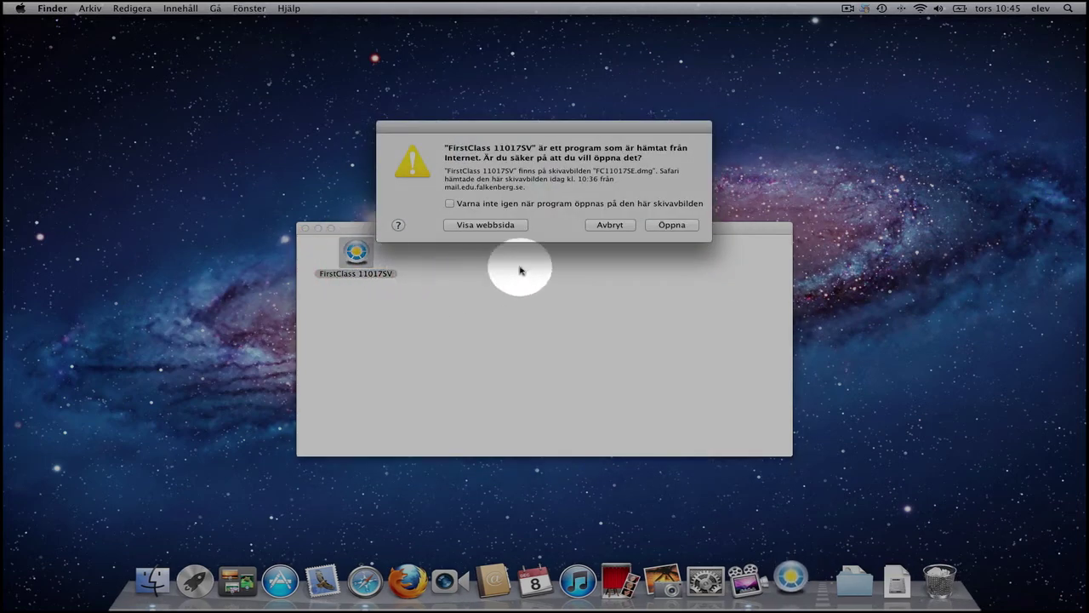
left_click(680, 225)
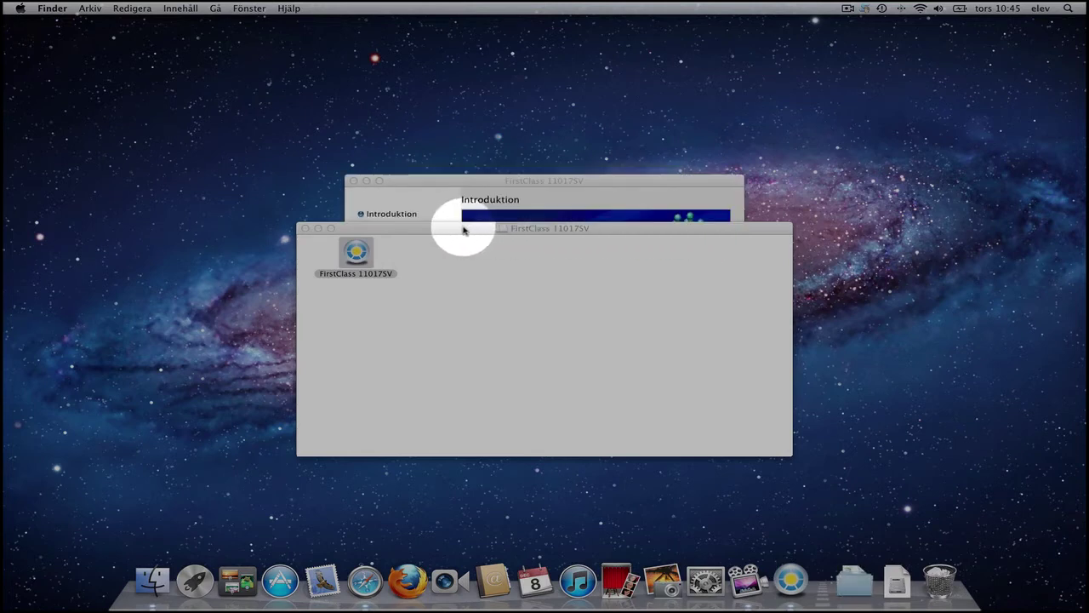
left_click_drag(464, 230, 469, 300)
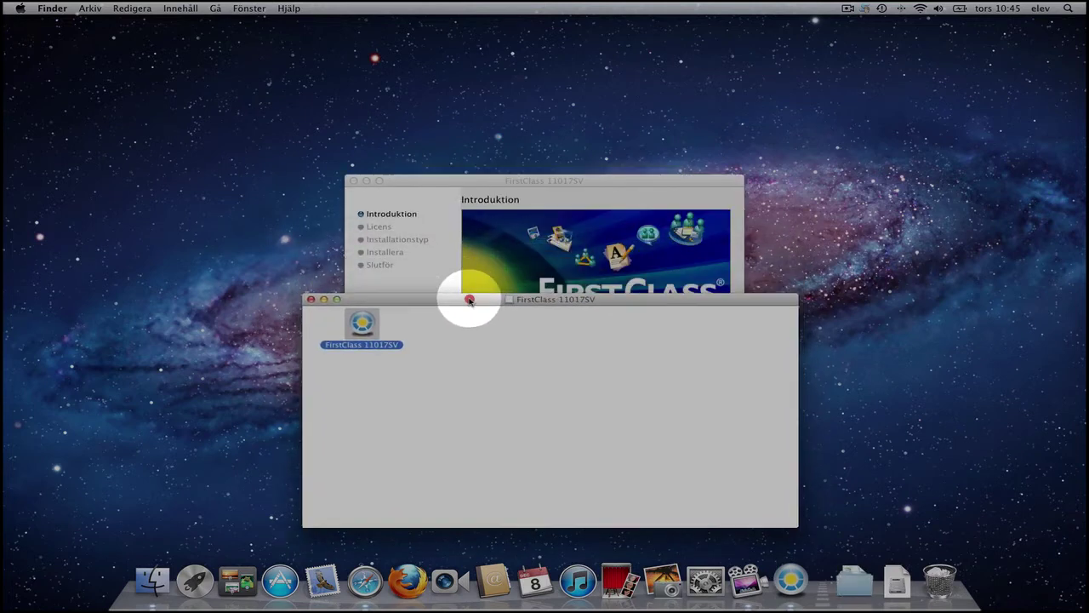
left_click(310, 301)
- Accept the software licence agreement and start the Easy Install of the FirstClass client
left_click(703, 423)
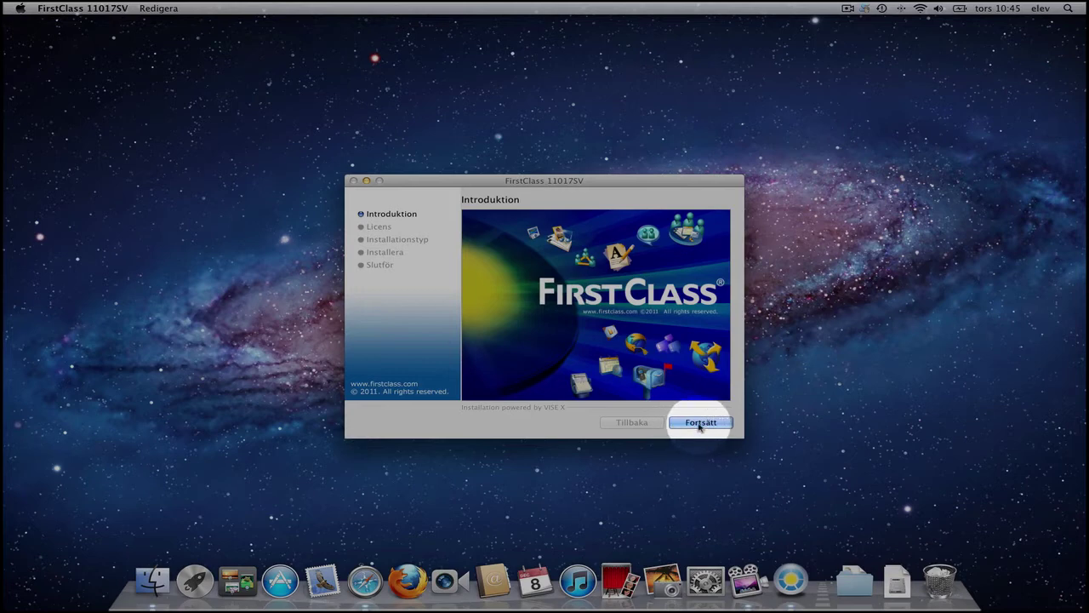
left_click(699, 424)
left_click(699, 423)
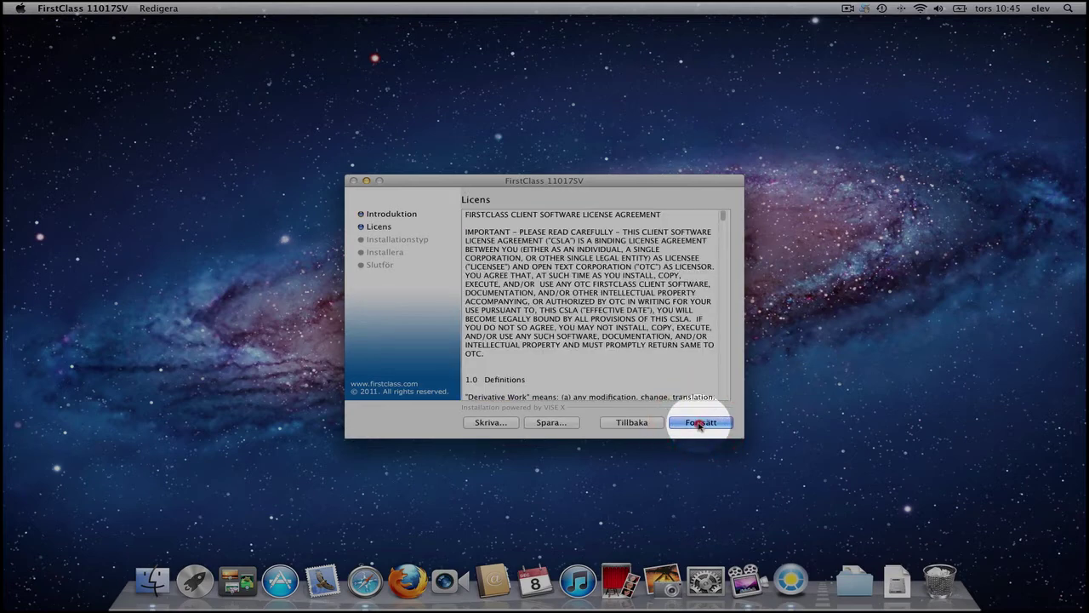
left_click(608, 261)
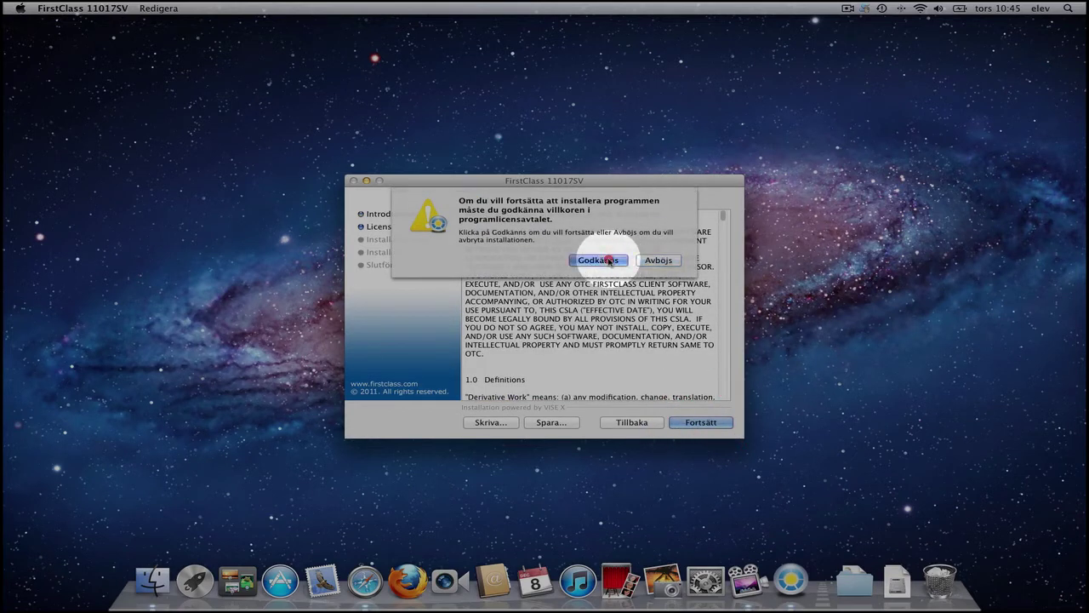
left_click(699, 423)
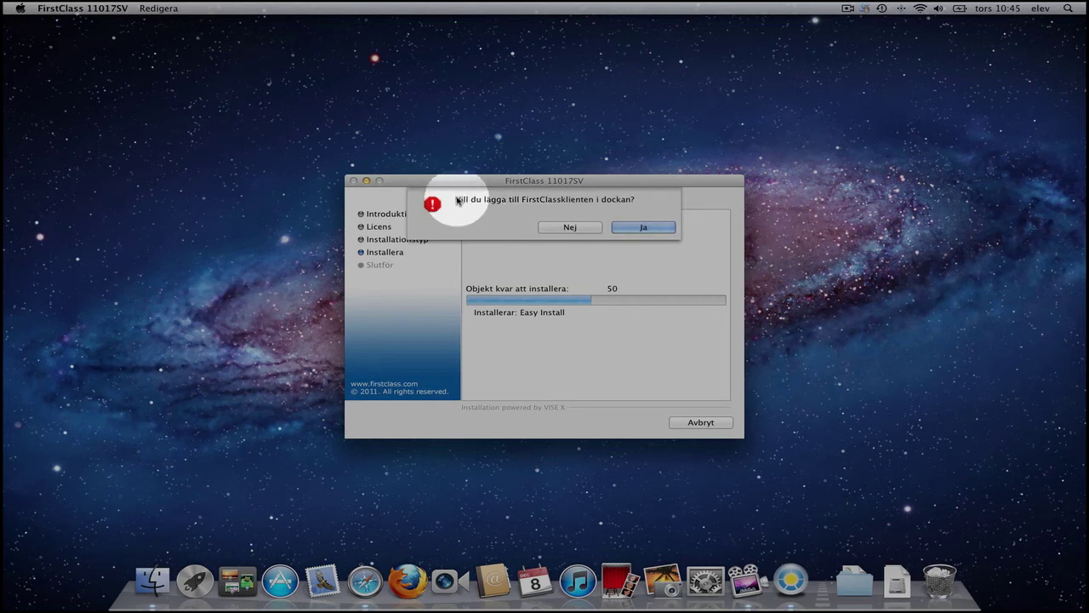
- Agree to add the FirstClass client to the Dock and close the finished installer
left_click(644, 227)
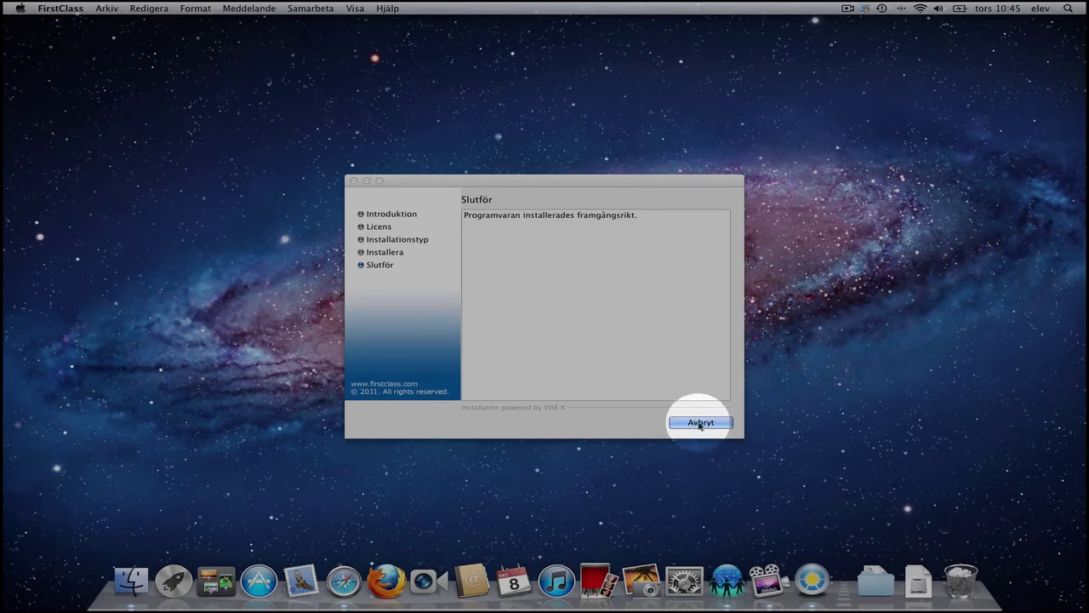
left_click(699, 424)
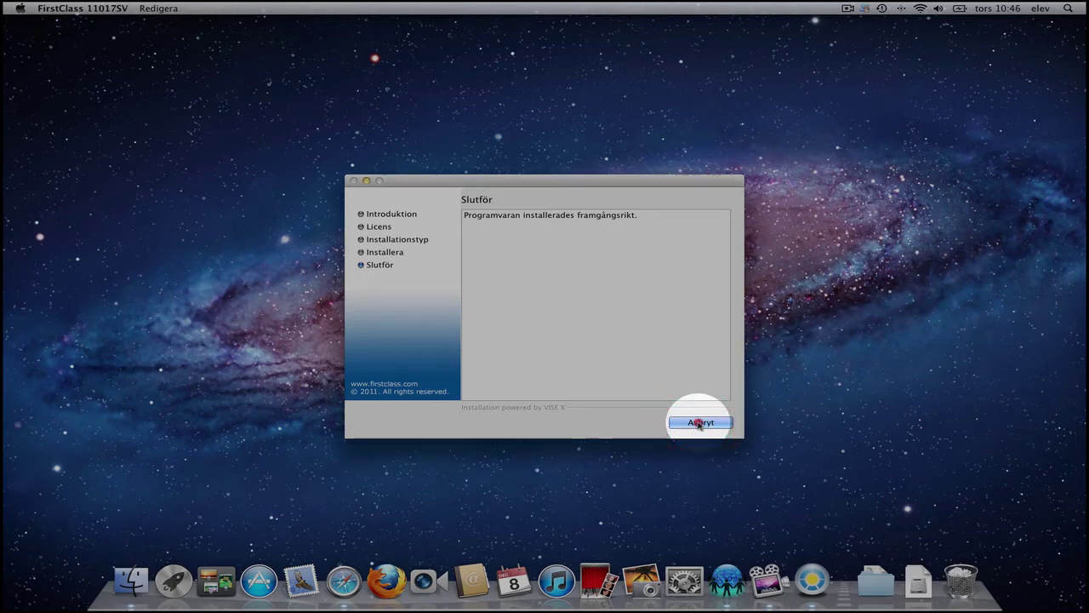
left_click(700, 423)
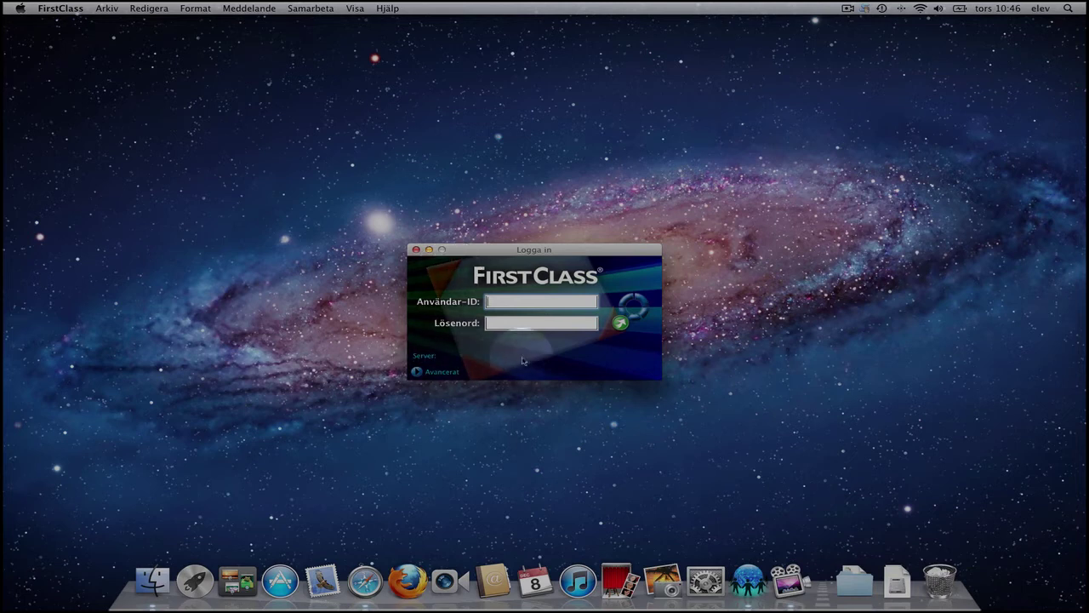
- Set the login service's server to mail.edu.falkenberg.se, save the service settings, and collapse the advanced login options
left_click(417, 373)
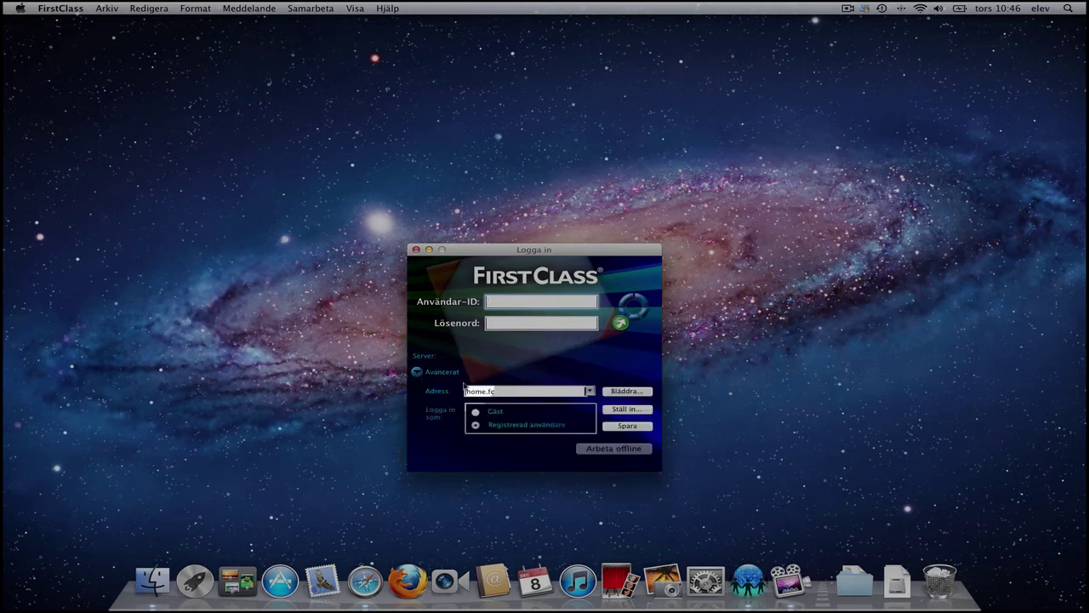
left_click(624, 410)
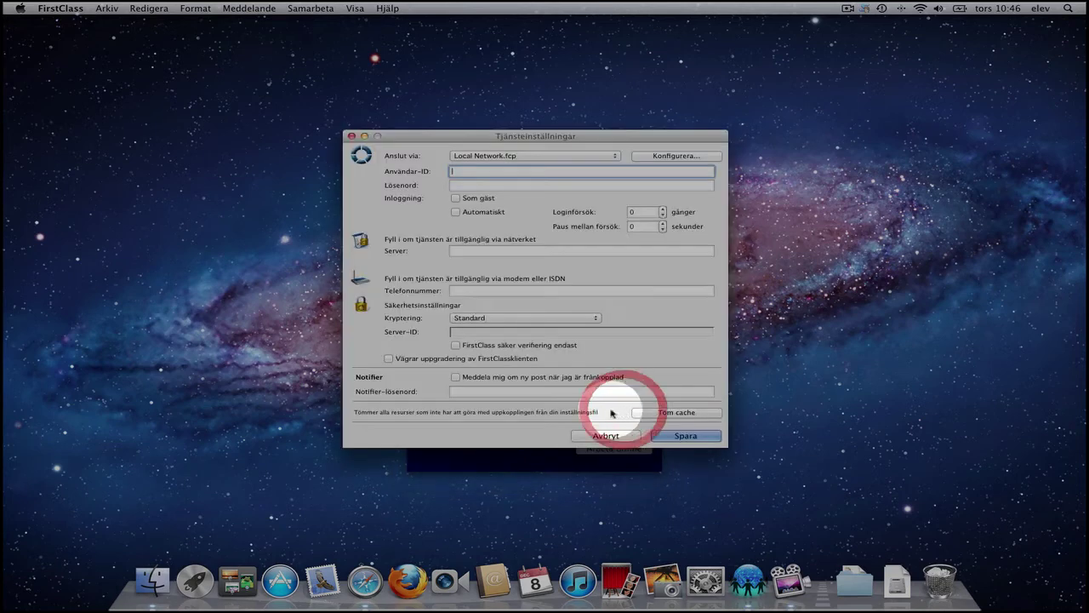
left_click(459, 255)
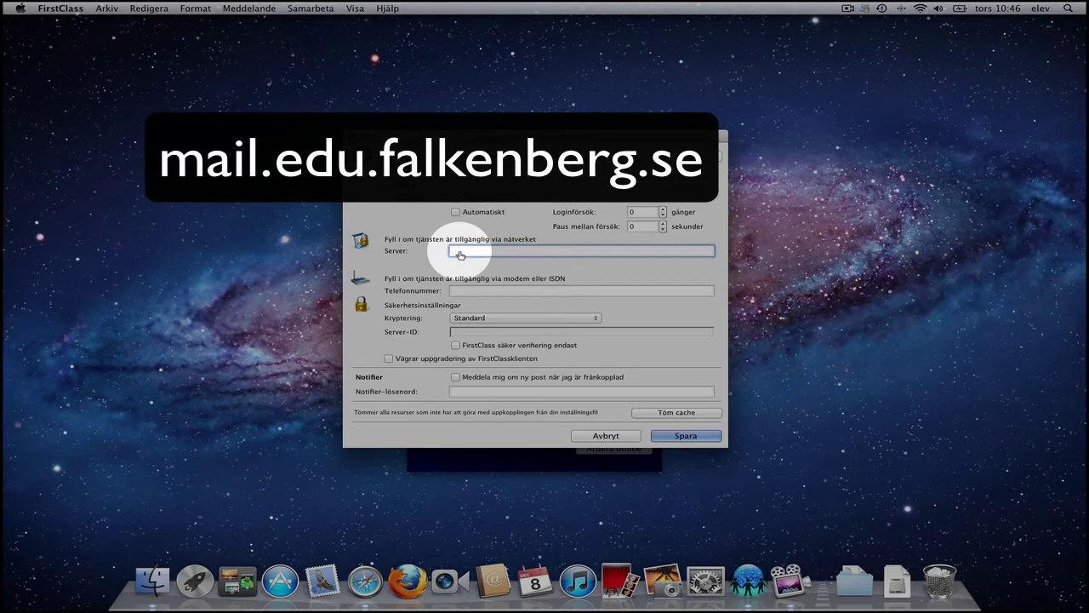
type("mail.edu.falkenberg.se")
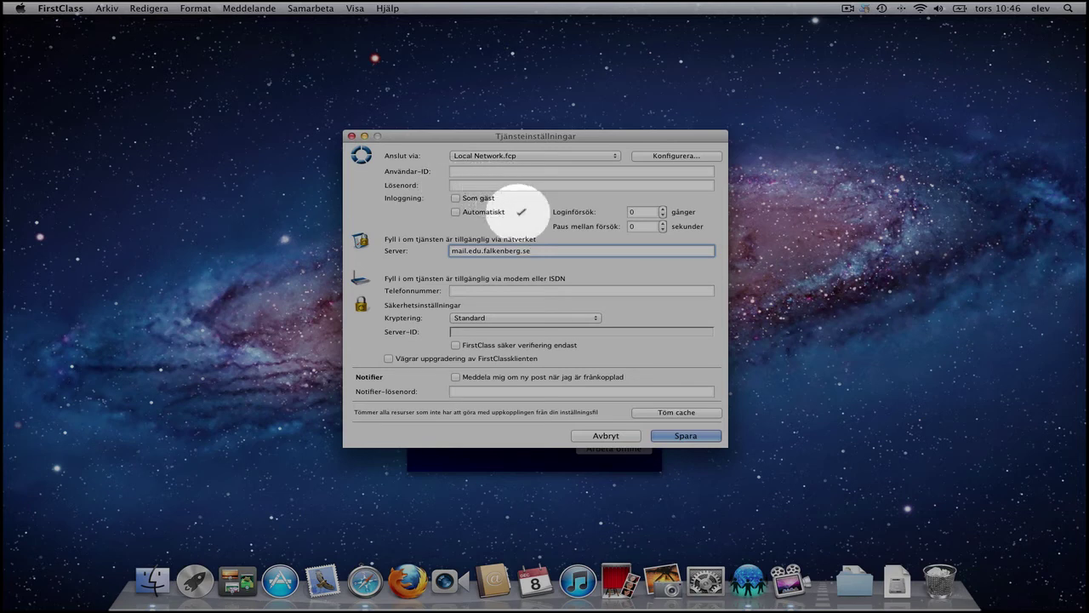
left_click(686, 436)
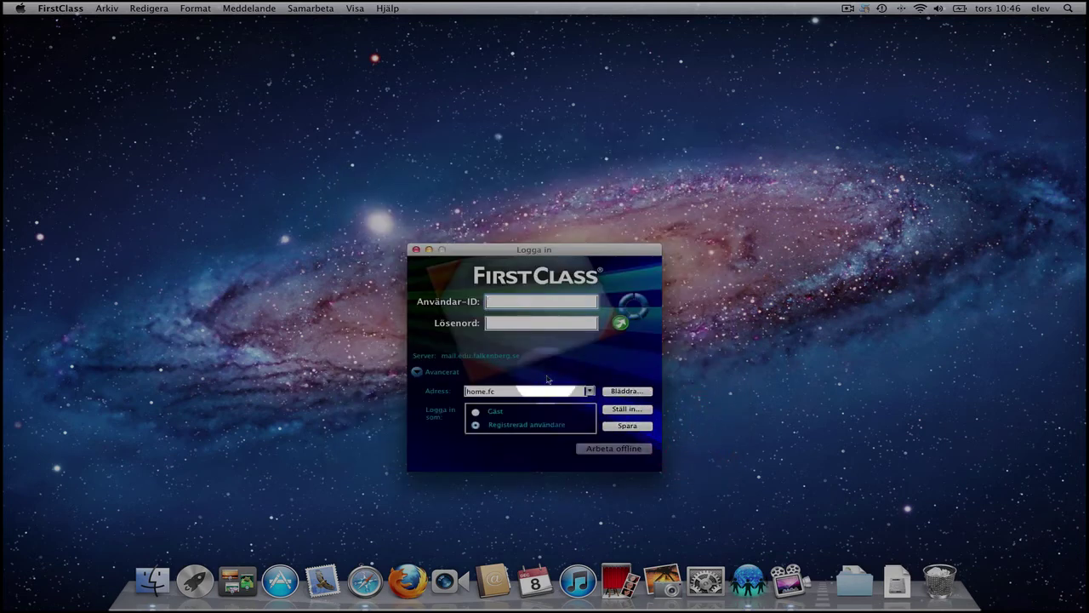
left_click(416, 372)
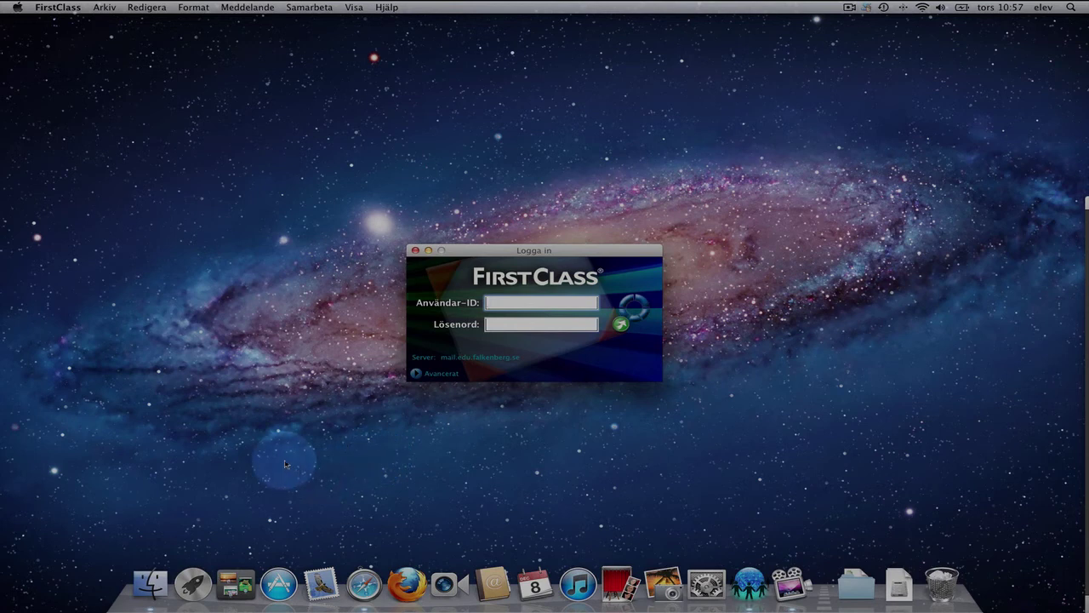
- Switch to Finder and eject the mounted FirstClass disk image from the devices
left_click(151, 583)
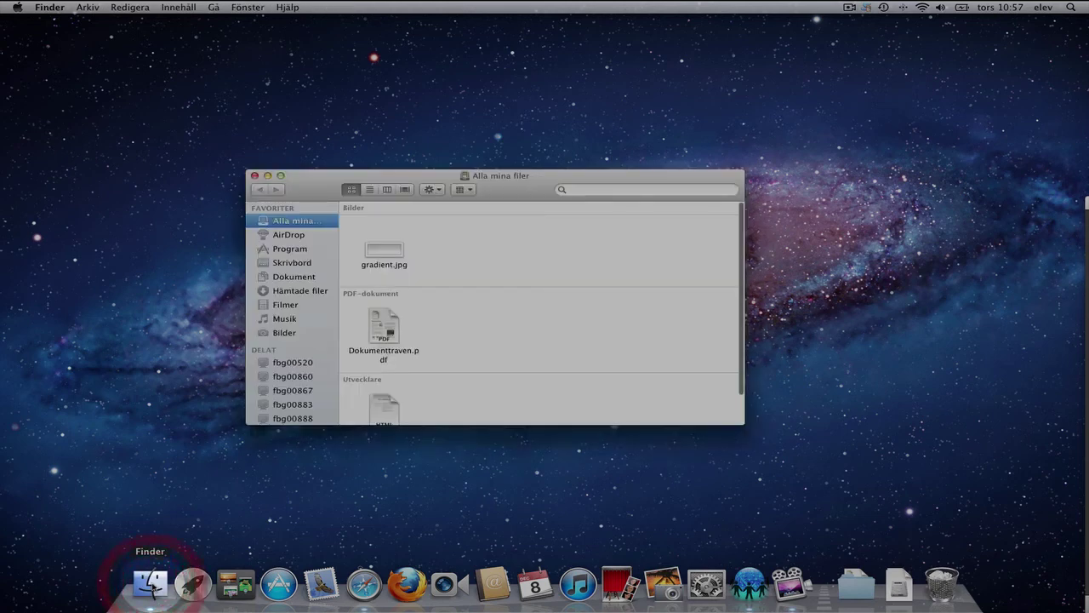
scroll(316, 372, "down", 5)
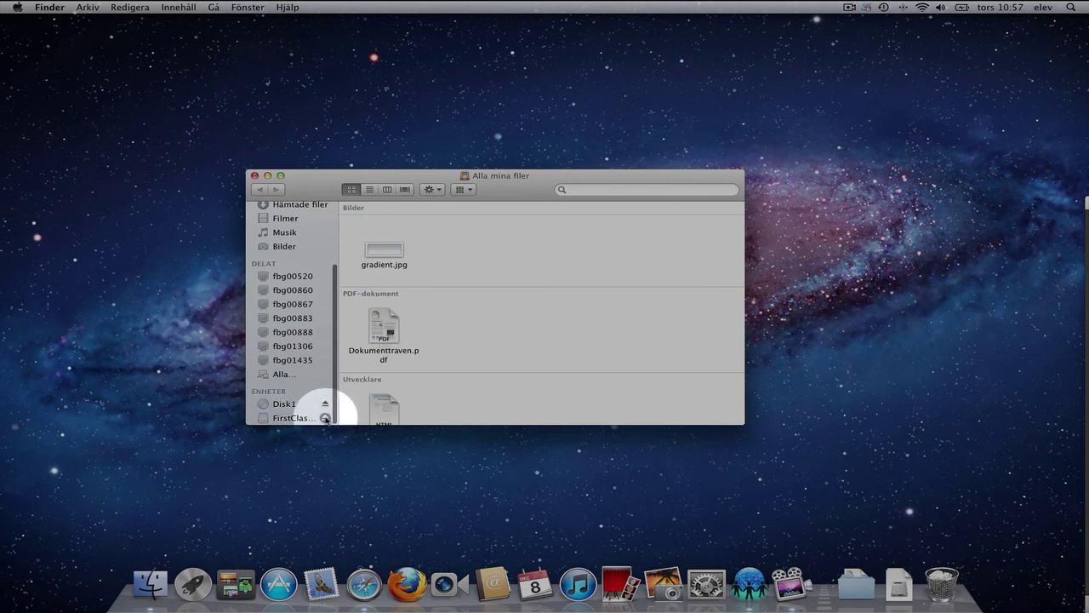
left_click(325, 418)
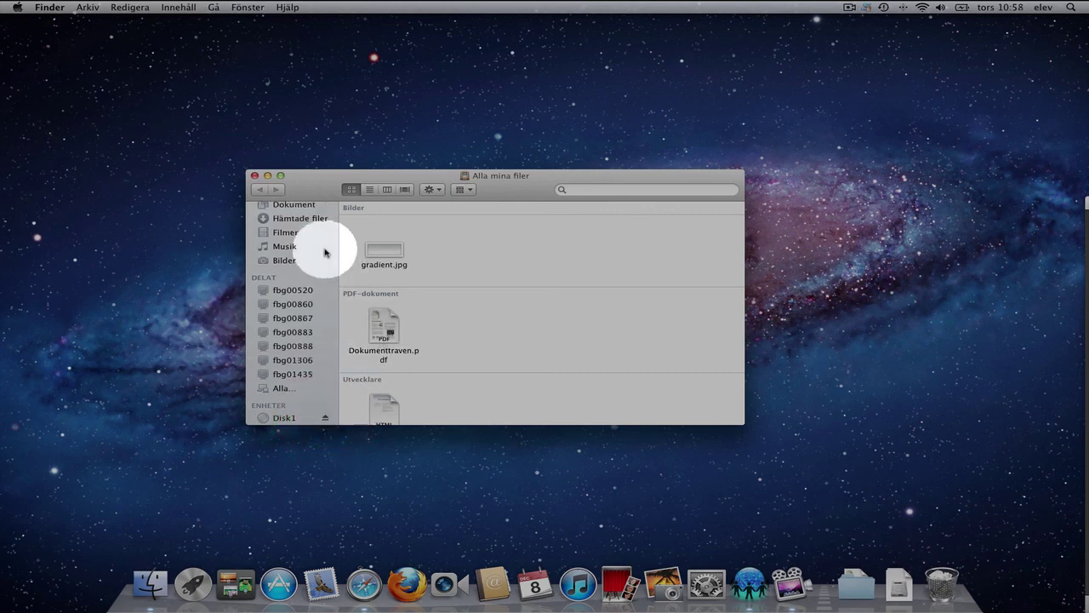